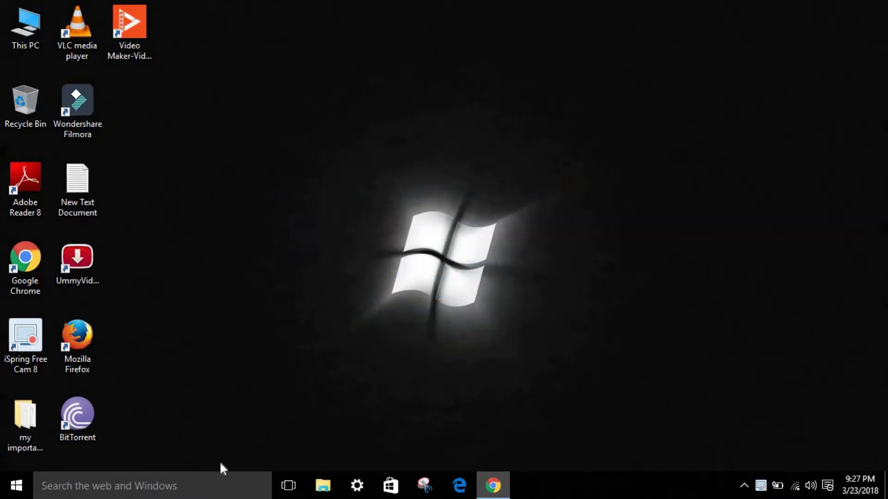
- Search Windows for 'skype', open the Get Skype app and start the Skype download
left_click(210, 486)
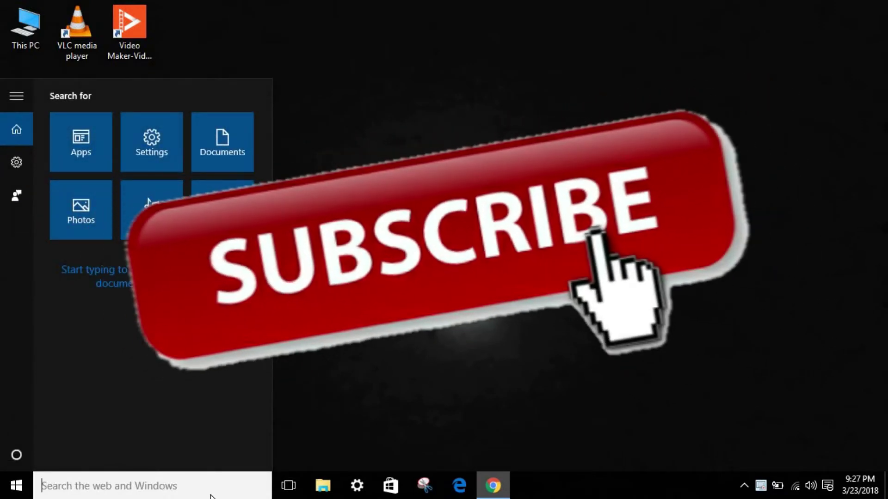
type("skype")
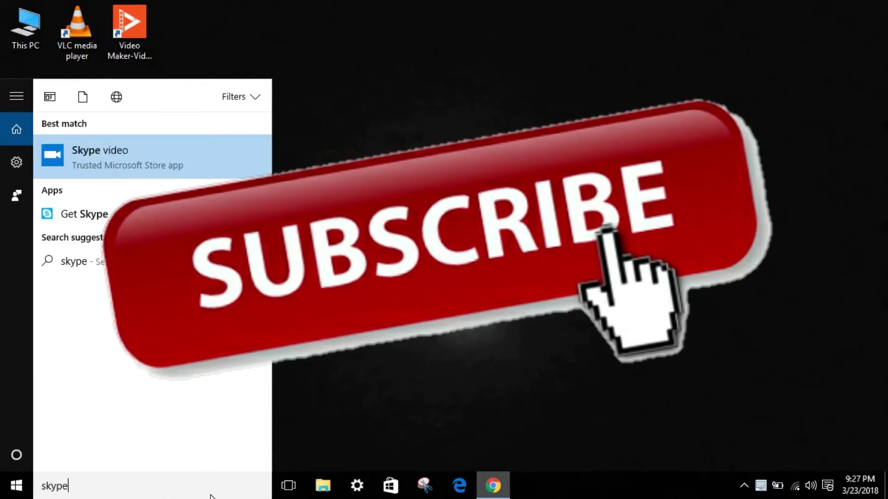
left_click(62, 208)
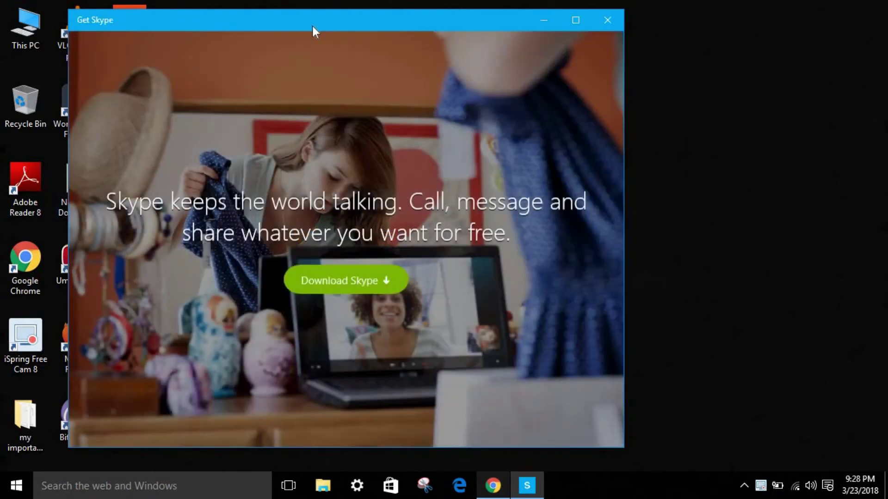
left_click_drag(313, 27, 451, 40)
left_click(492, 291)
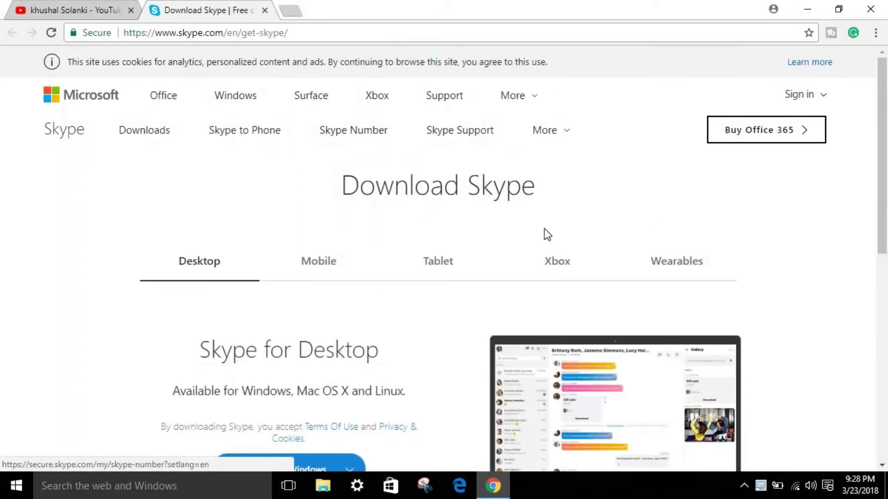
- Download the Skype-8.18.0.6.exe installer via Get Skype for Windows on skype.com
left_click_drag(886, 196, 885, 218)
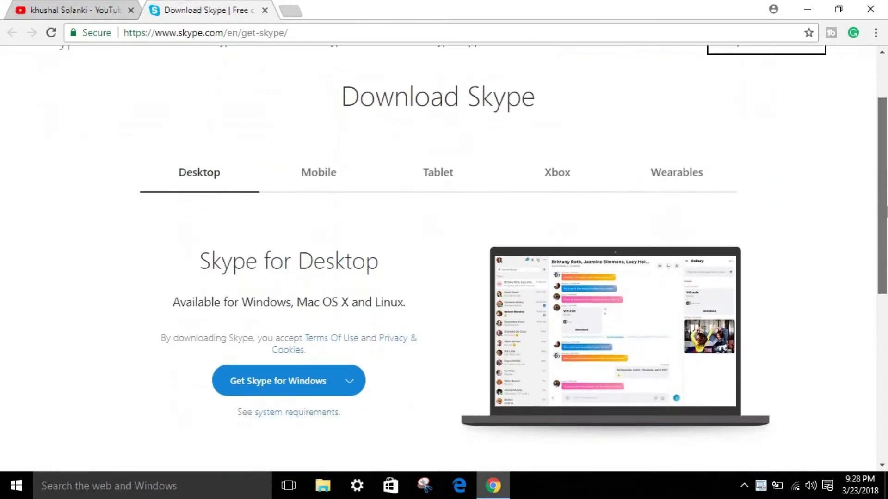
left_click(257, 377)
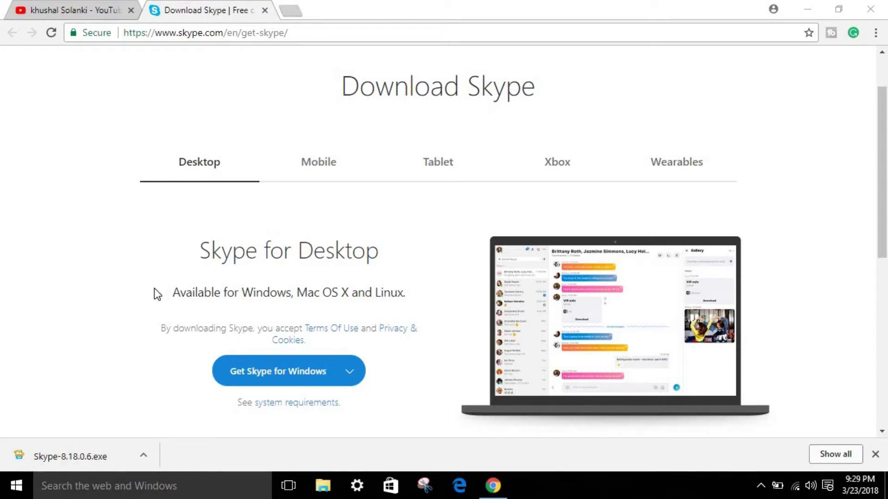
- Install Skype from the downloaded Skype-8.18.0.6.exe and minimize Chrome to show the desktop
left_click(90, 448)
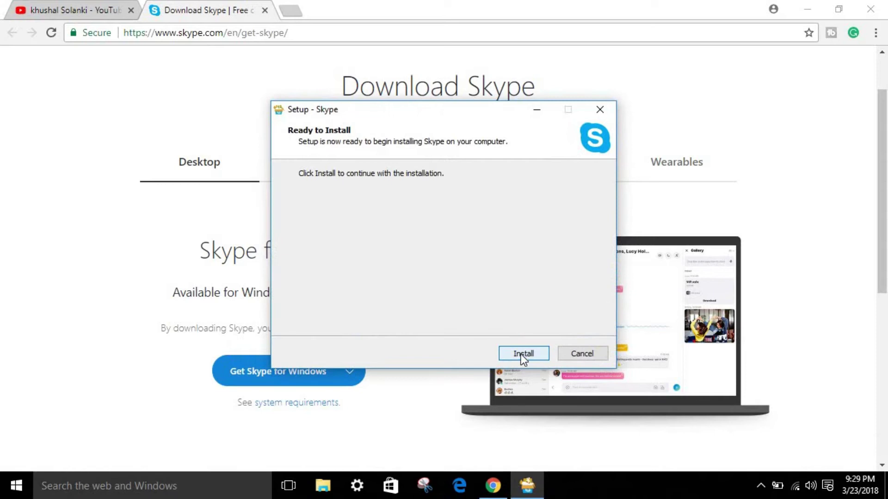
left_click(520, 354)
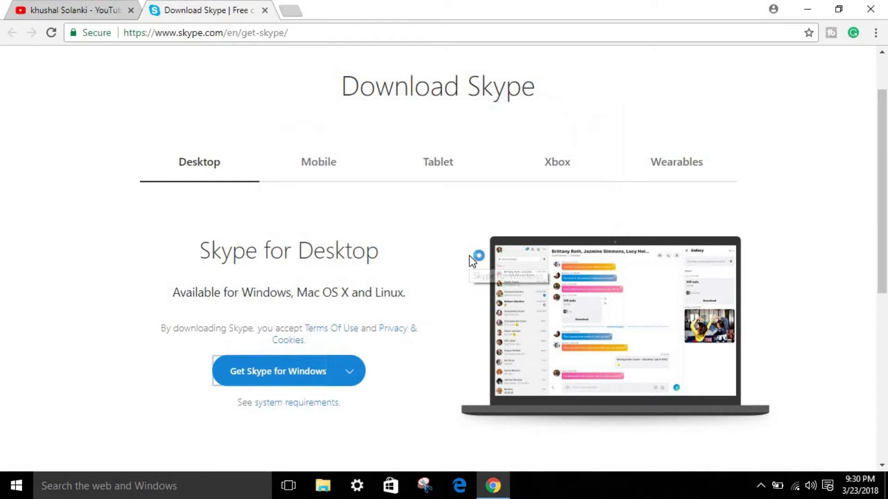
left_click(808, 9)
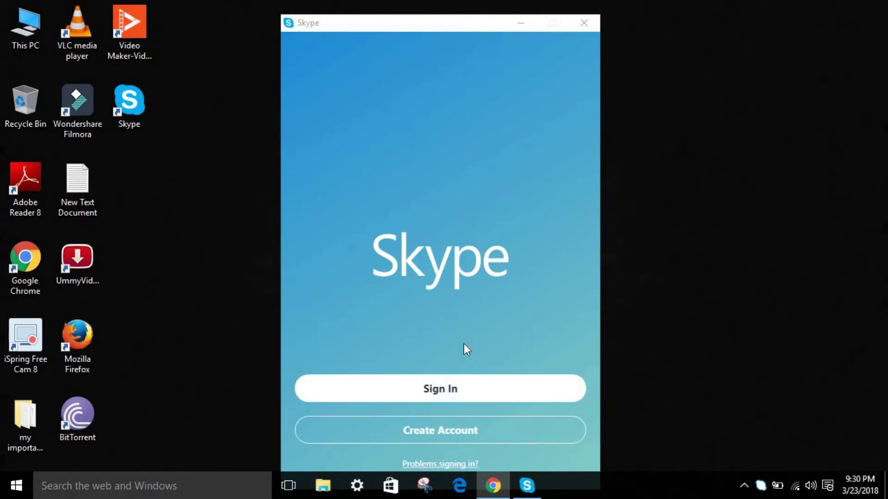
- Sign in to Skype with the Microsoft account name and the pasted account password
left_click(448, 387)
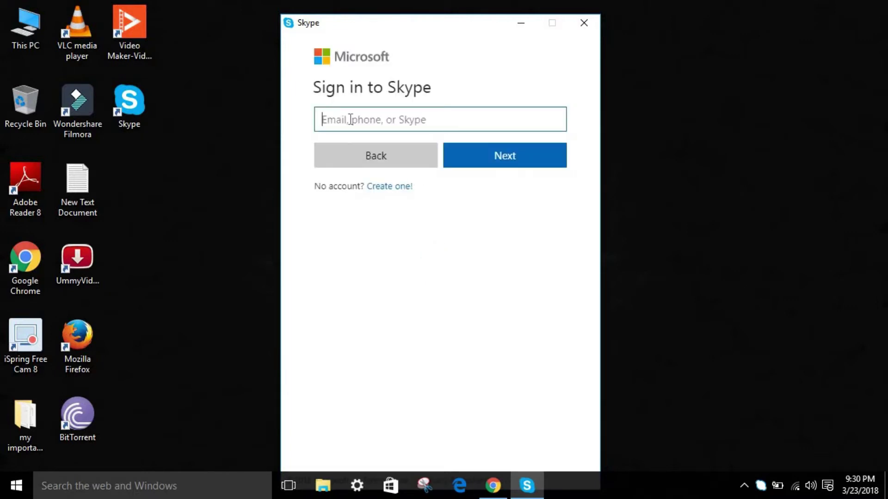
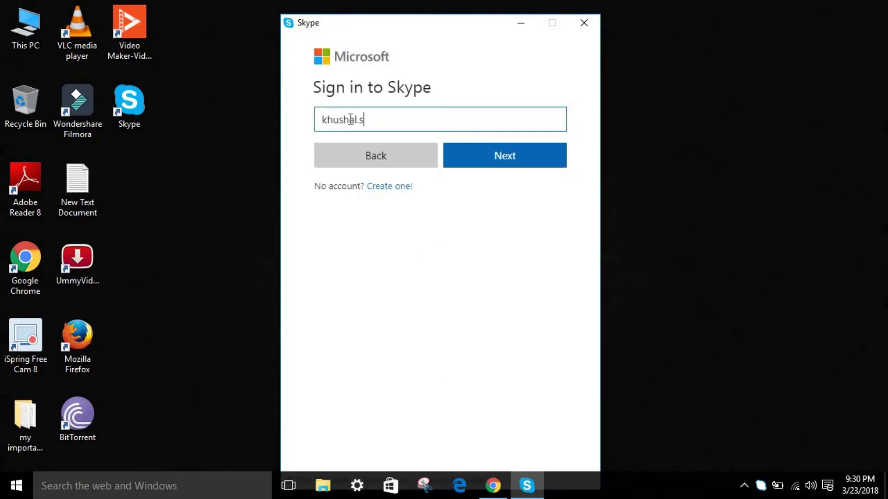
key("Return")
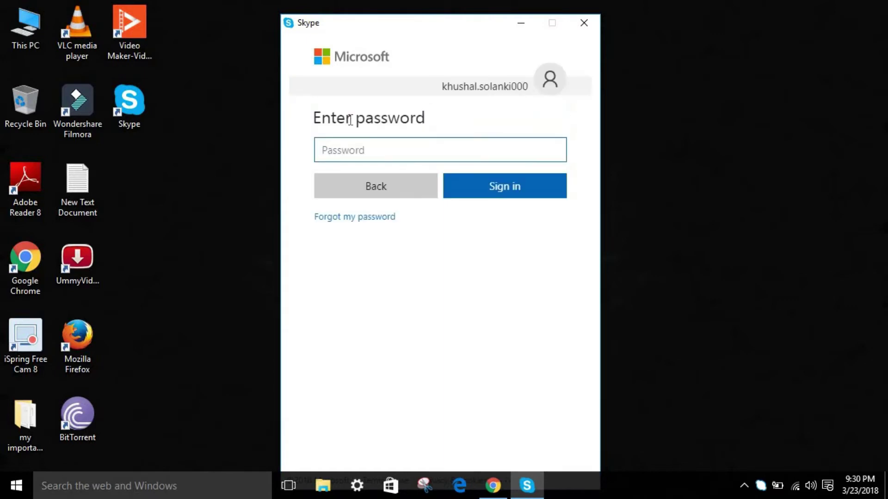
left_click(382, 157)
key("ctrl+v")
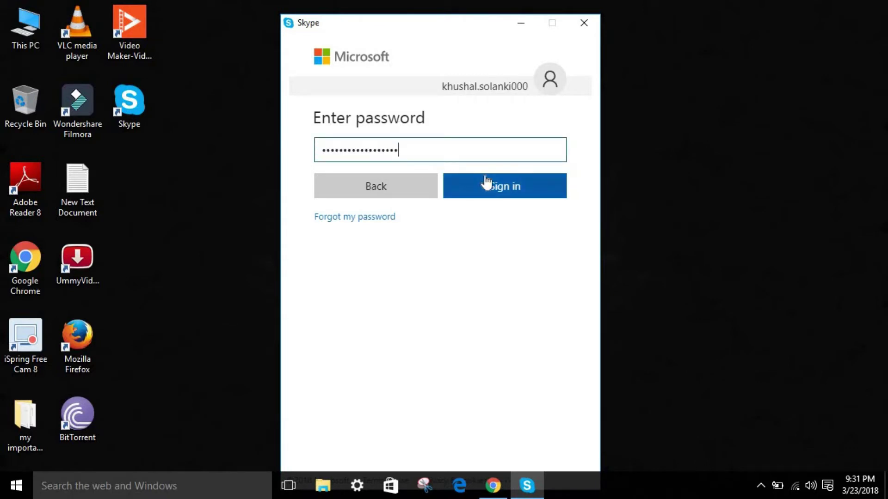
left_click(487, 183)
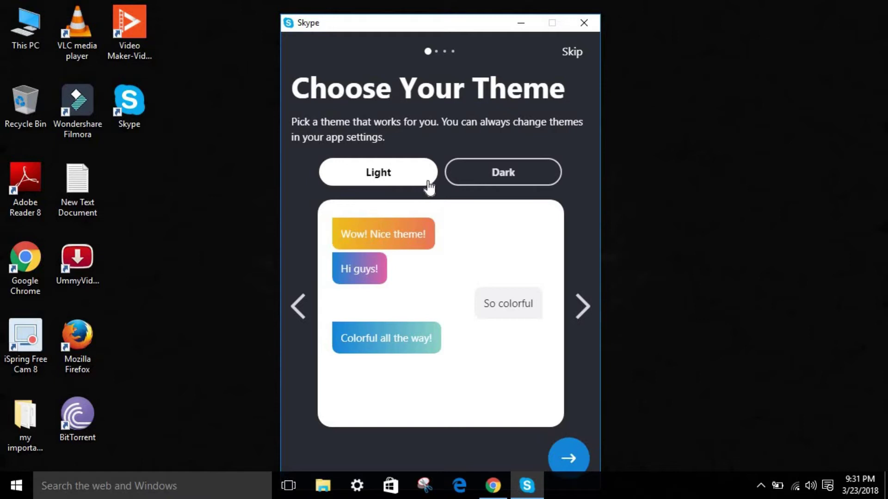
- Browse the colorful and high-contrast theme previews, then choose Dark after briefly trying Light
left_click(581, 314)
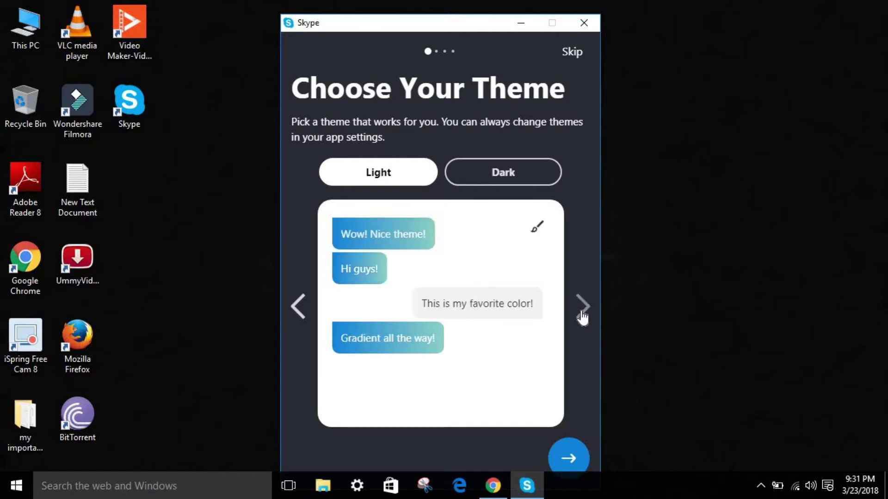
left_click(581, 313)
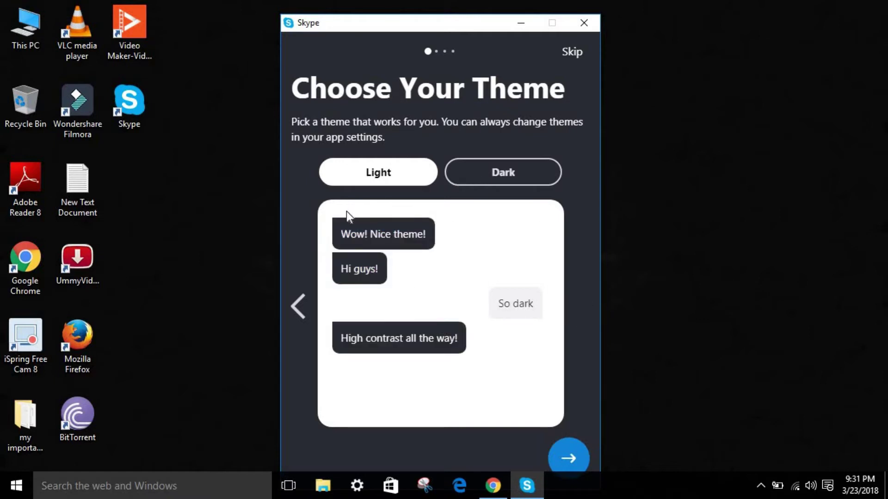
left_click(298, 308)
left_click(298, 307)
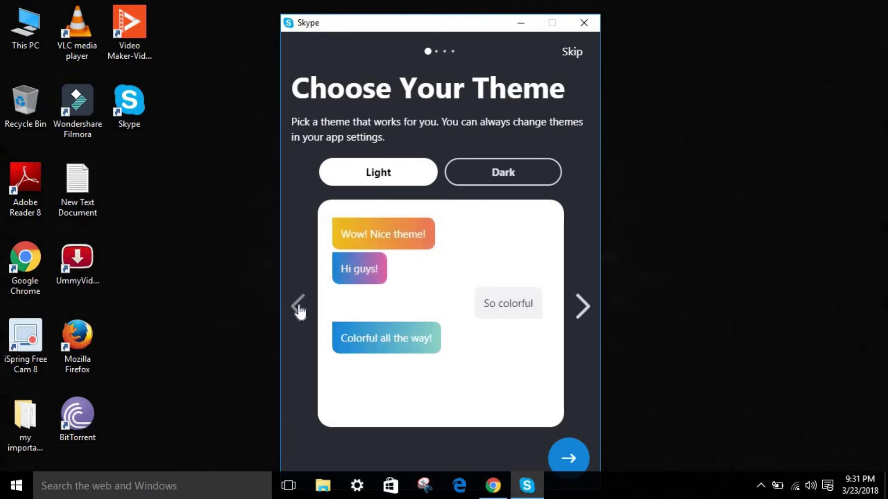
left_click(483, 185)
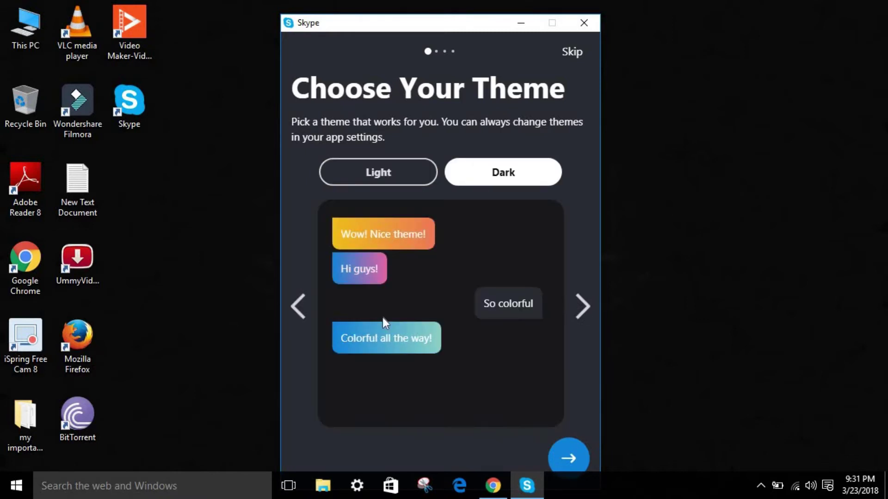
left_click(361, 174)
left_click(509, 173)
- Skip the profile picture step and keep automatic microphone adjustment on before the camera check
left_click(568, 458)
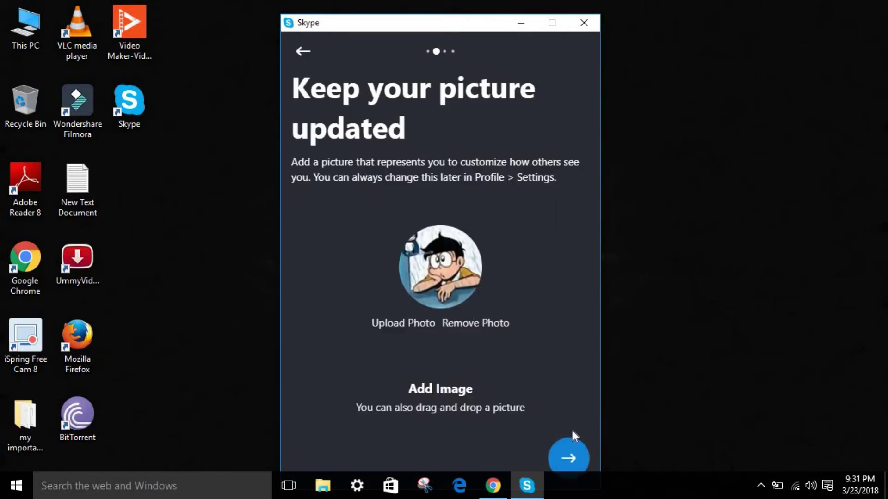
left_click(569, 458)
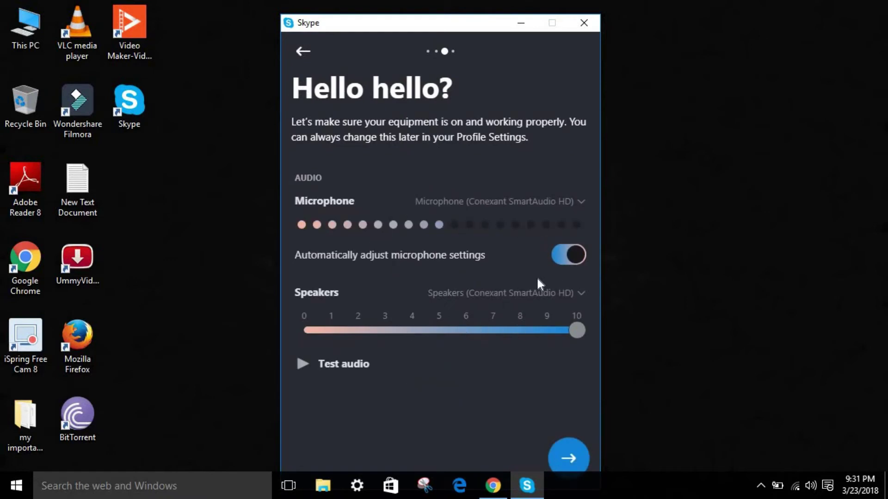
left_click(569, 263)
left_click(568, 263)
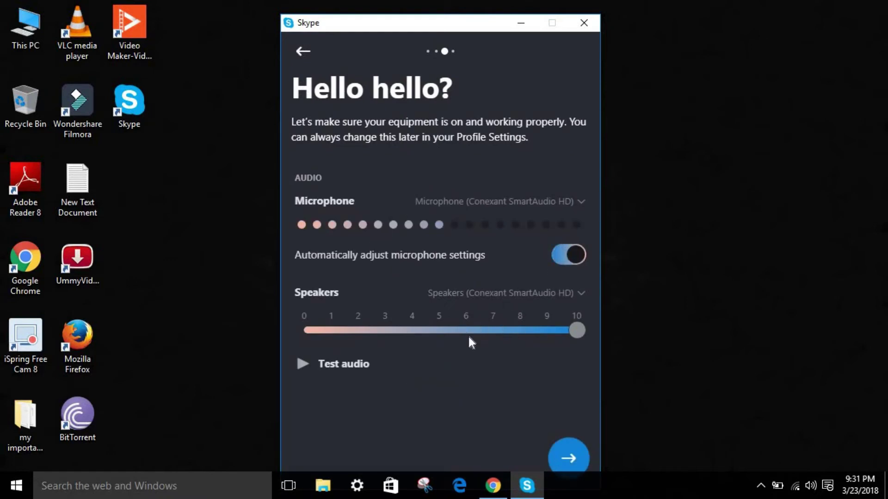
left_click(561, 456)
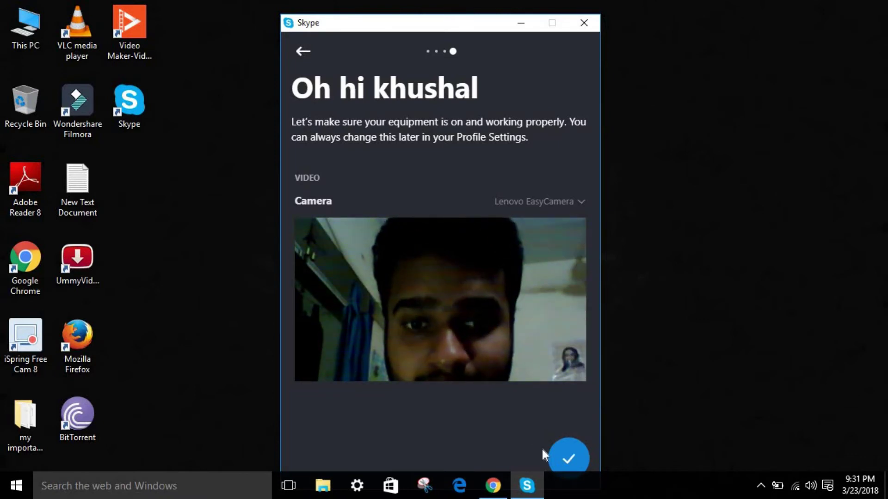
left_click(574, 459)
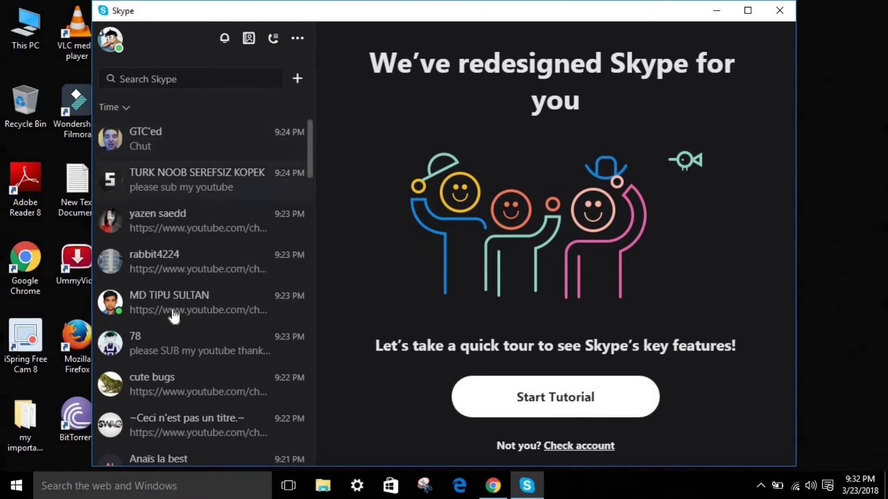
left_click(203, 318)
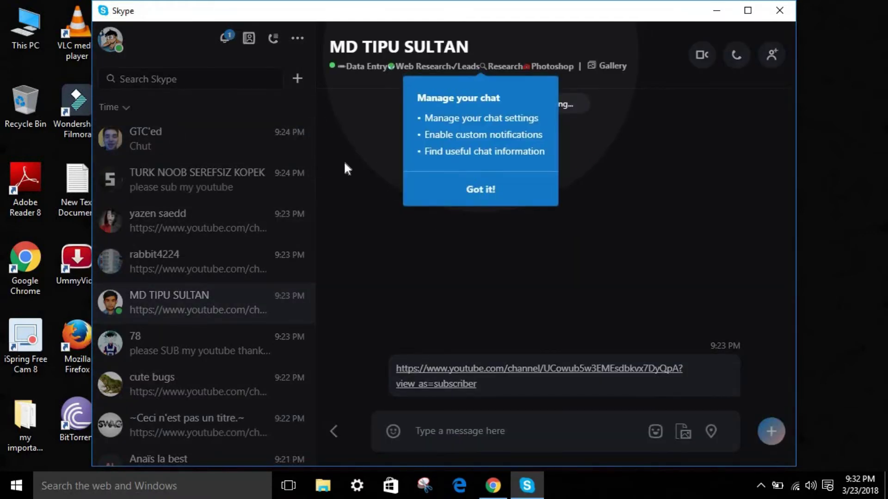
left_click(463, 195)
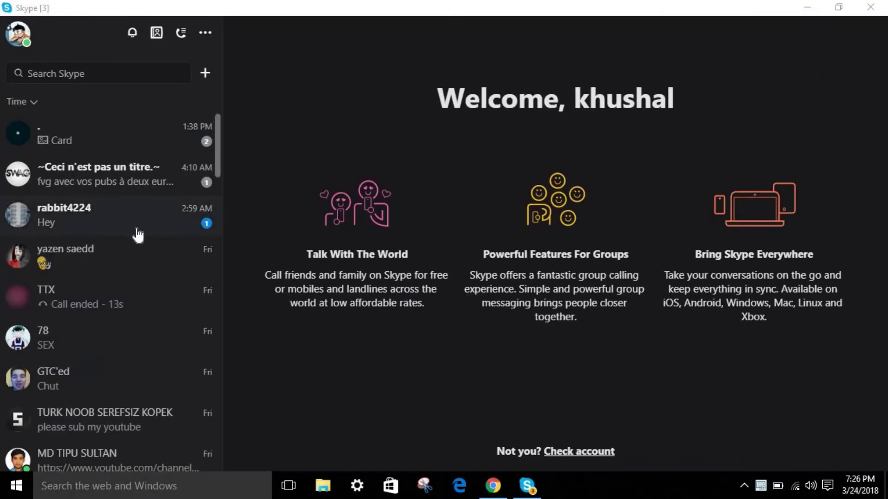
left_click(203, 39)
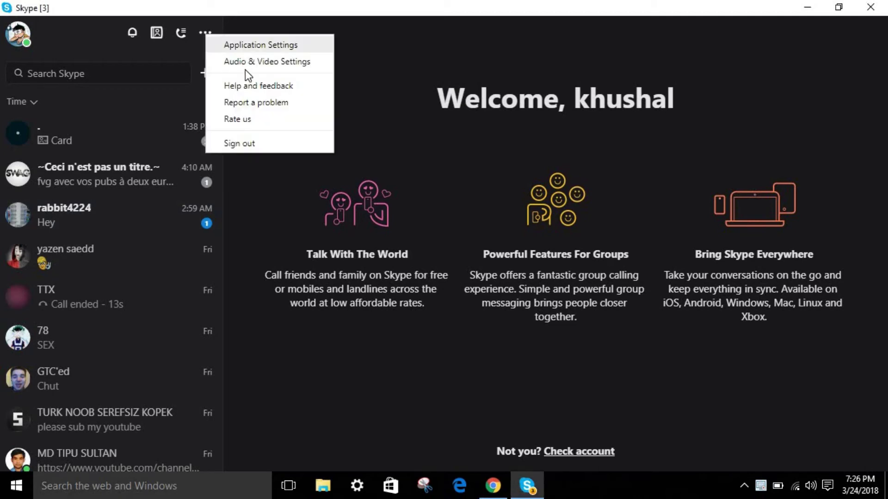
left_click(240, 40)
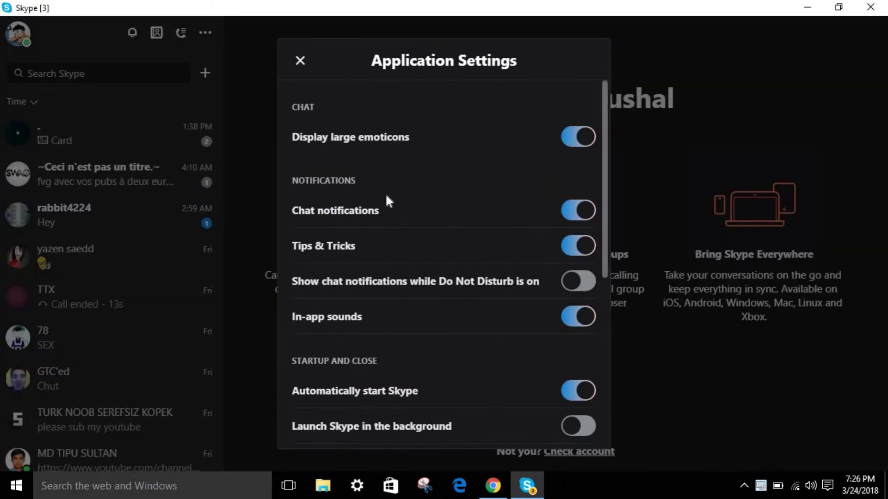
left_click(300, 61)
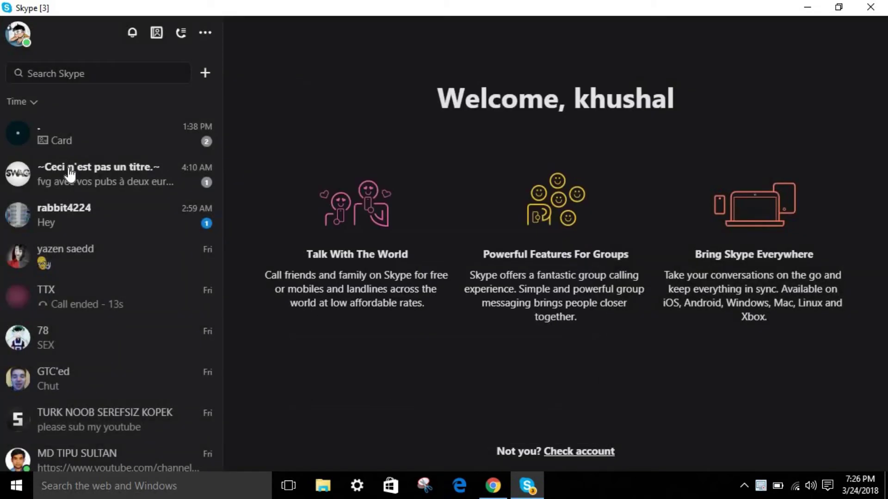
- Send 'Hello' to the contact, then place a voice call and end it unanswered
left_click(107, 218)
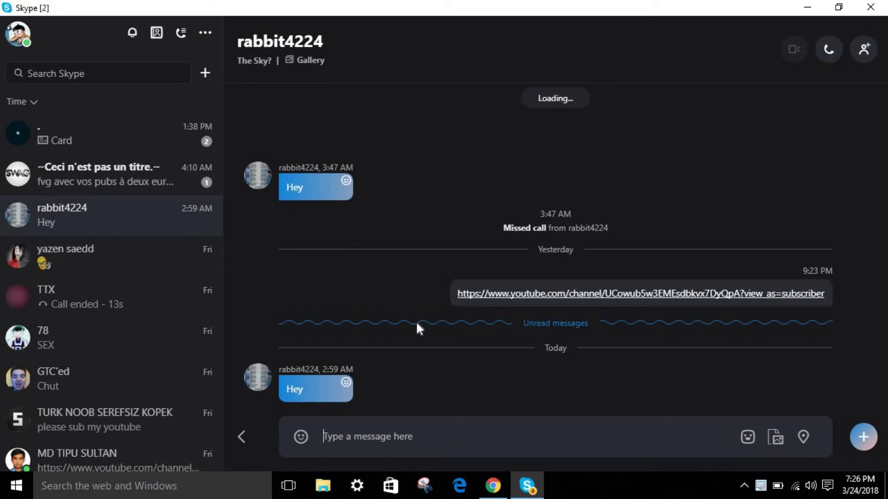
type("Hell")
key("BackSpace")
key("BackSpace")
key("BackSpace")
key("BackSpace")
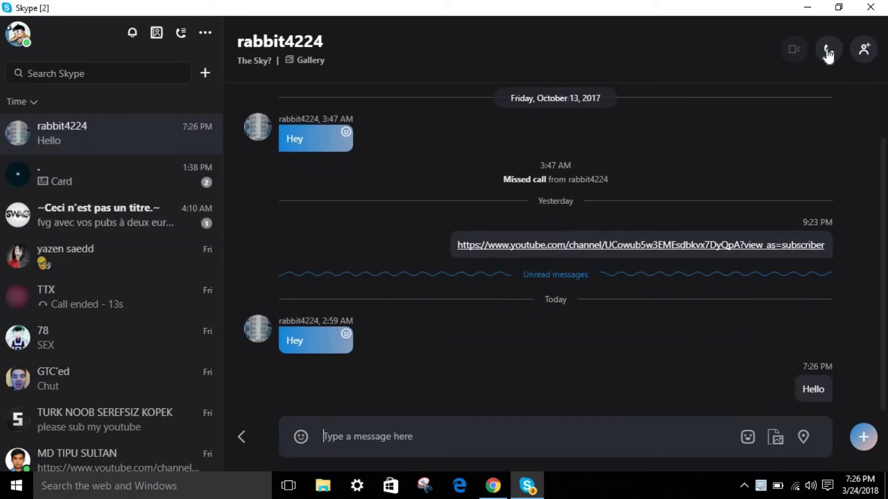
left_click(828, 50)
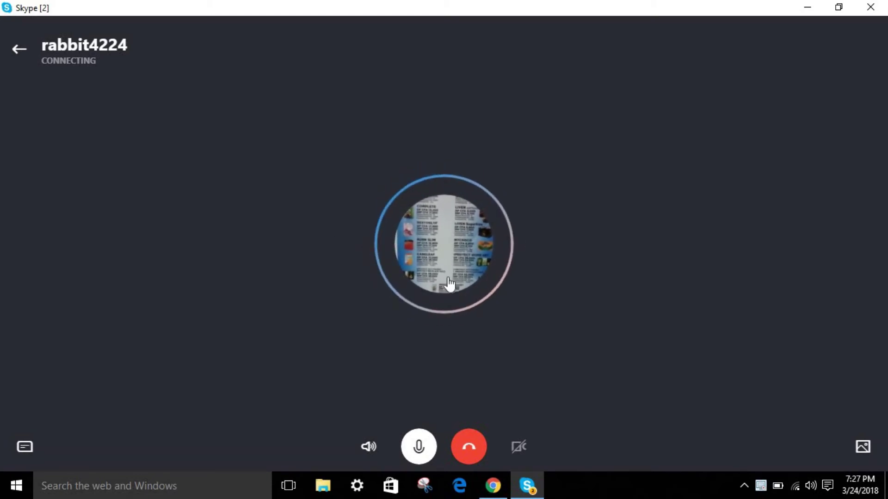
left_click(468, 447)
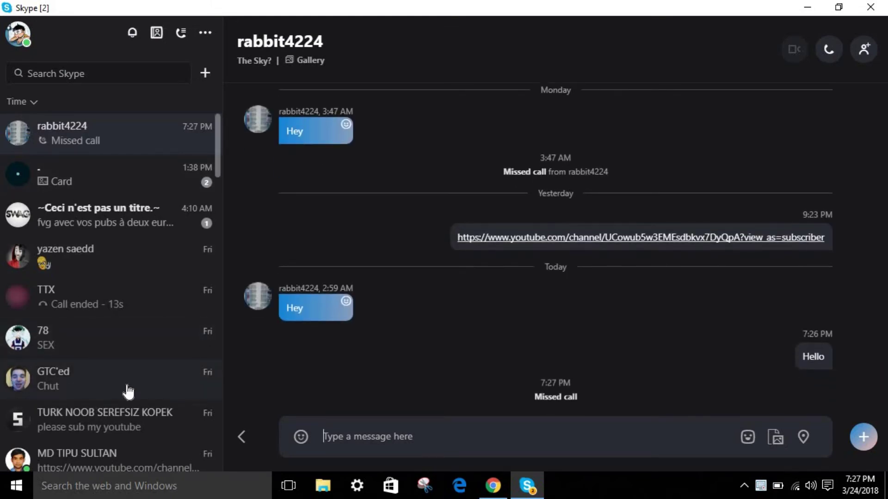
- From the channel-link contact's chat, place a free Skype voice call and hang up unanswered
left_click(128, 391)
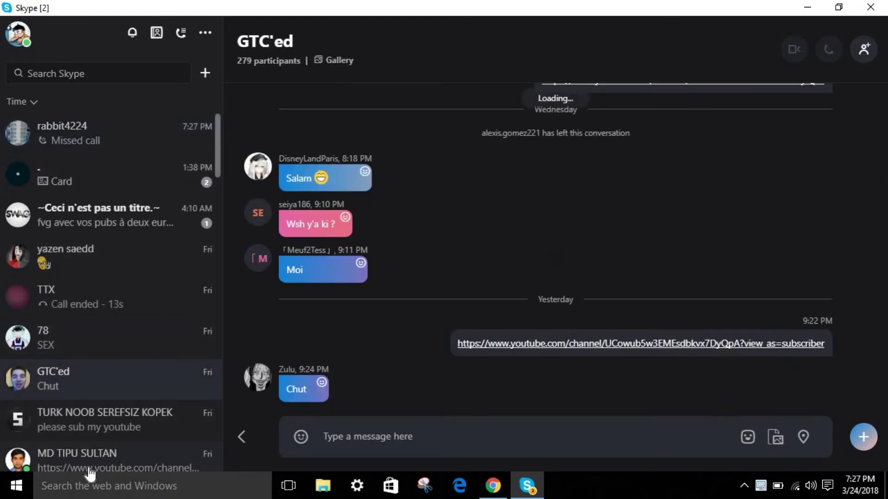
left_click(88, 470)
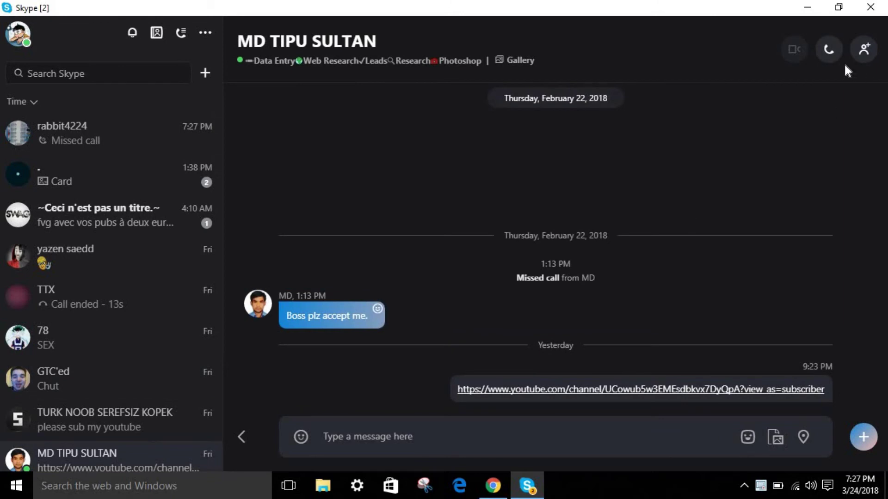
left_click(831, 62)
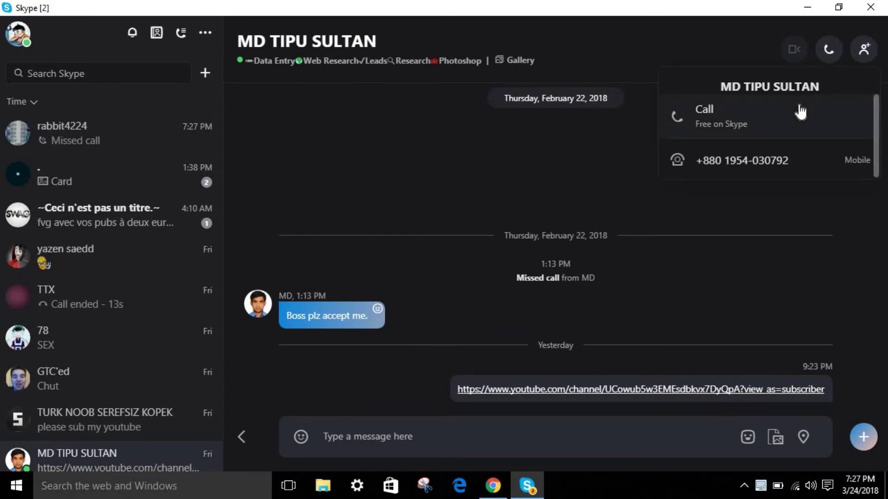
left_click(728, 129)
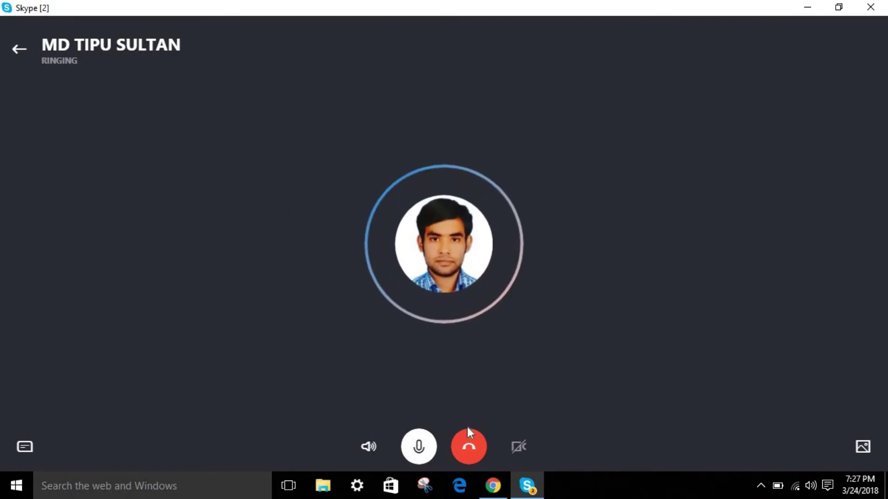
left_click(469, 448)
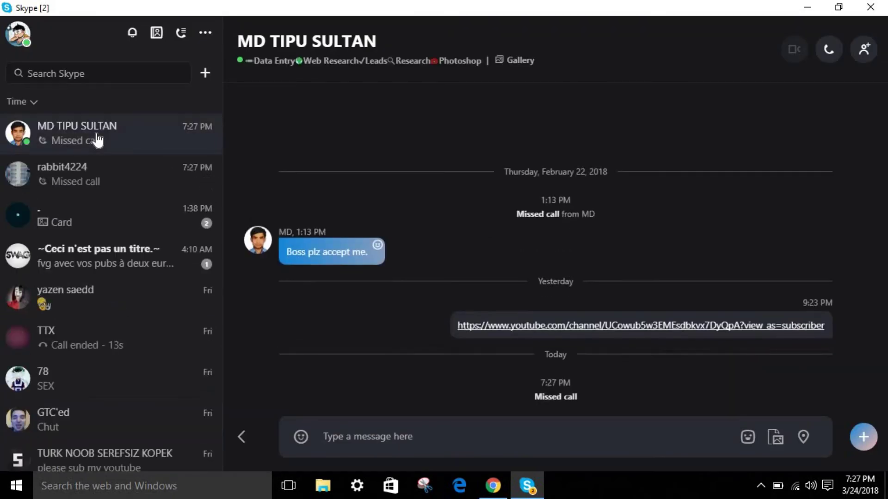
left_click(131, 36)
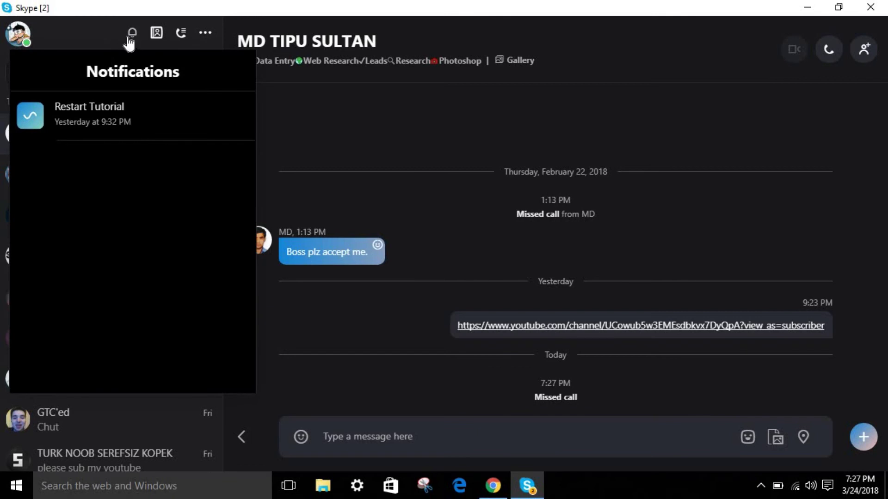
left_click(131, 39)
left_click(156, 33)
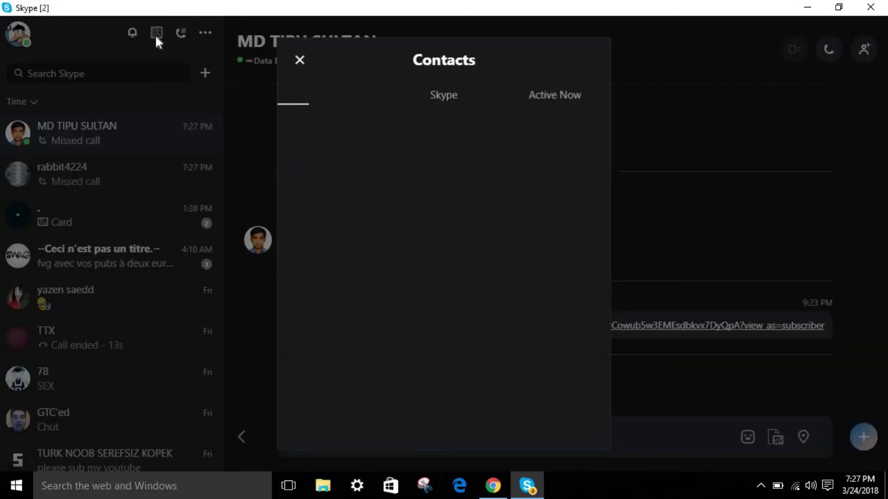
left_click(439, 98)
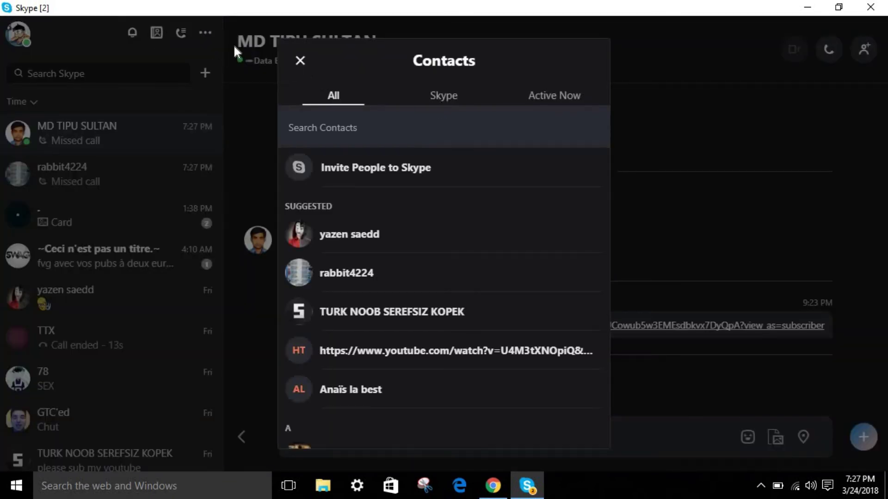
left_click(299, 59)
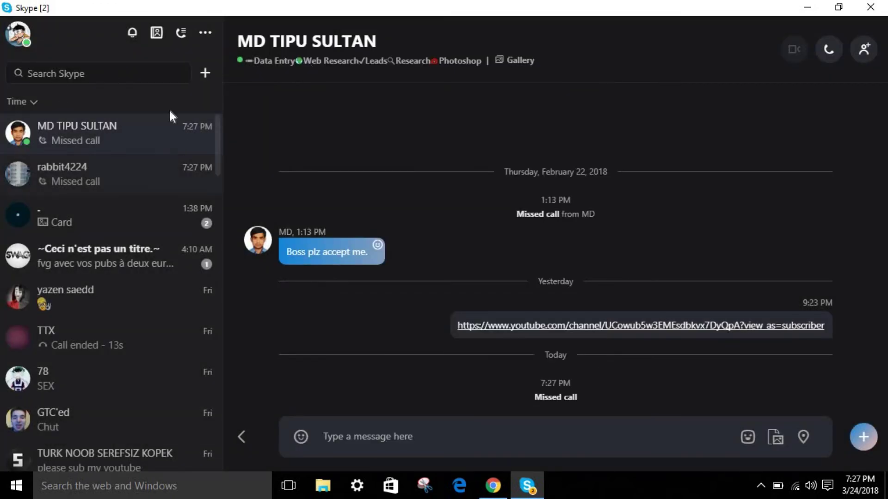
left_click(155, 70)
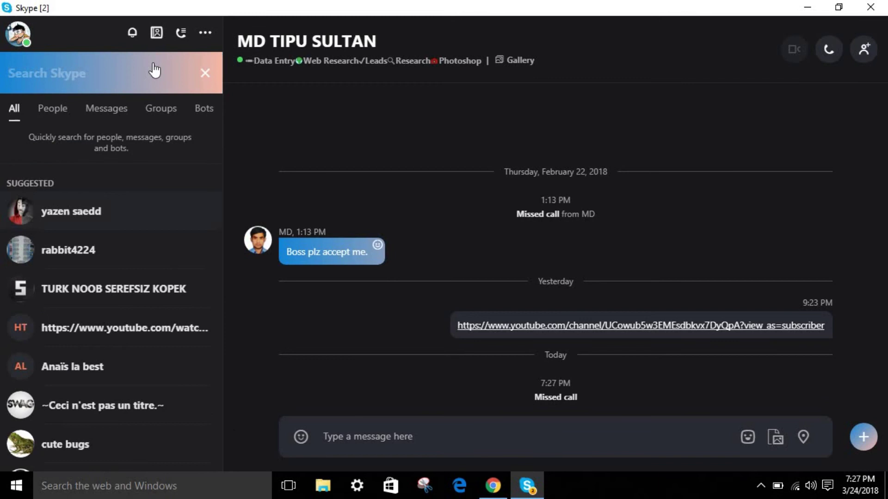
left_click(209, 75)
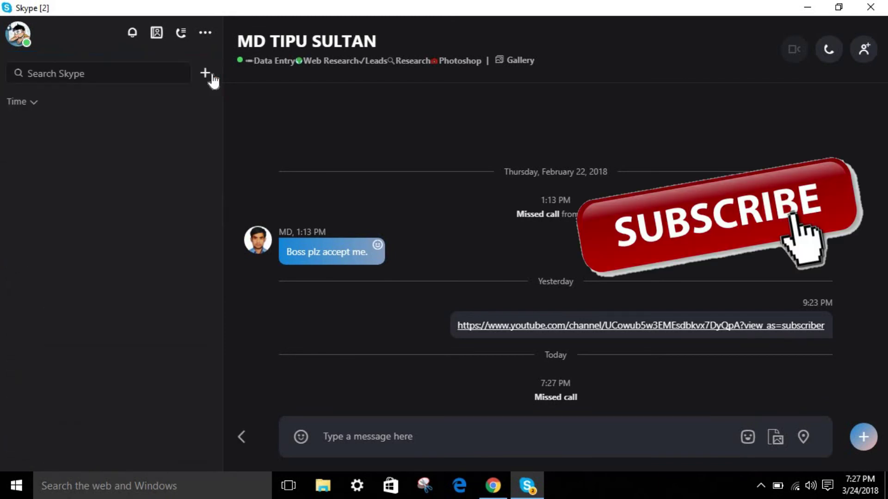
left_click(205, 36)
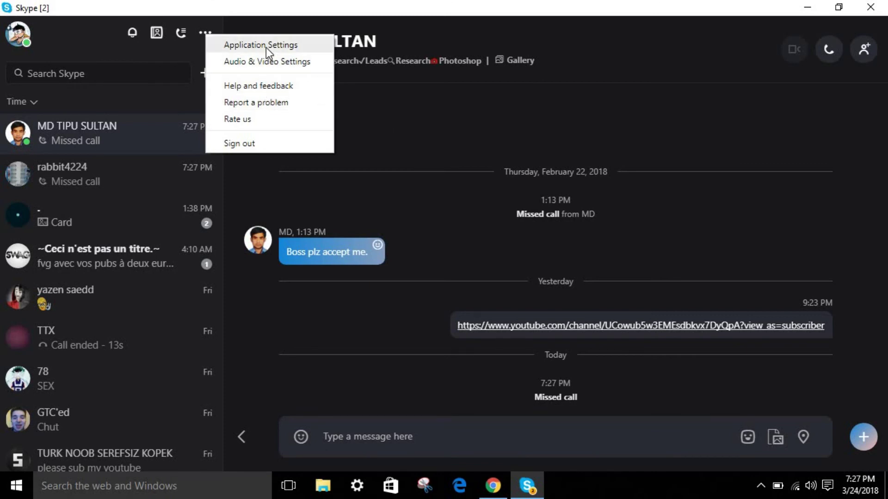
left_click(273, 60)
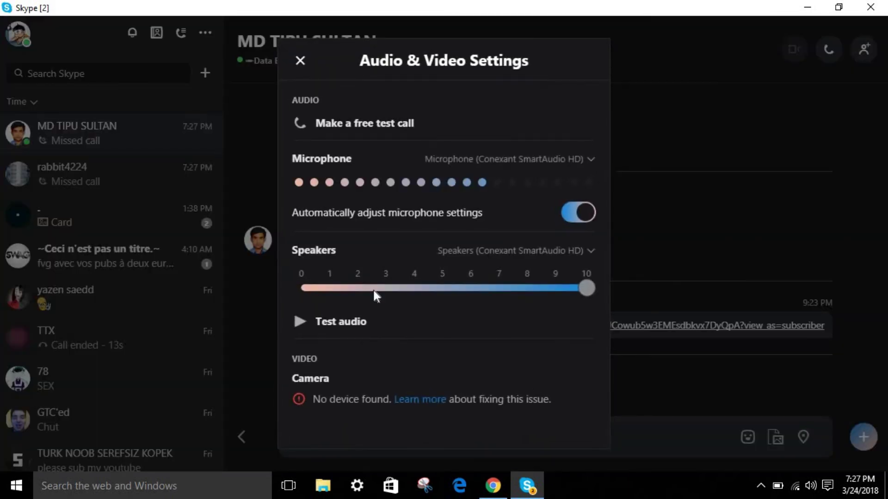
left_click(300, 61)
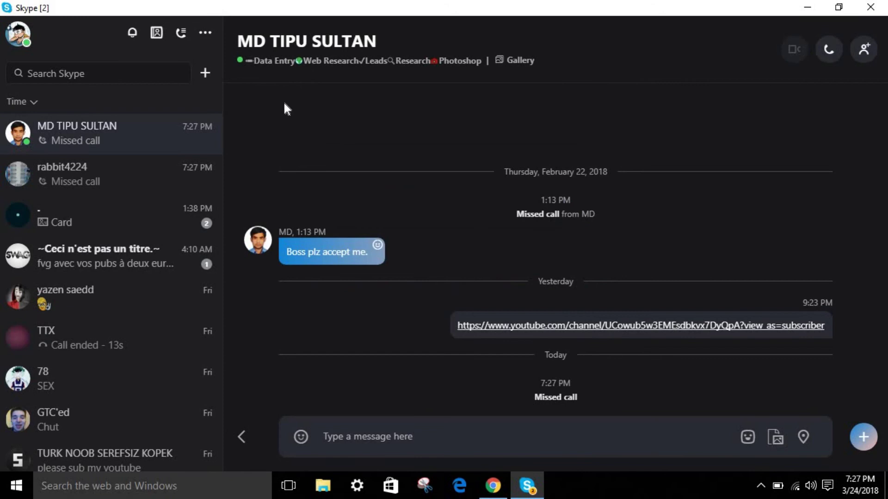
- Minimize Skype, restore the YouTube channel in Chrome, and check its 4,657 subscriber count
left_click(811, 7)
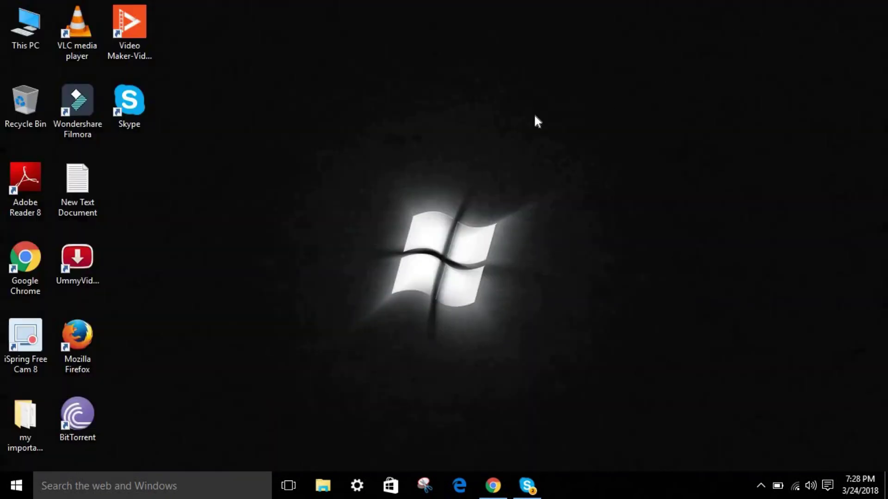
left_click(491, 484)
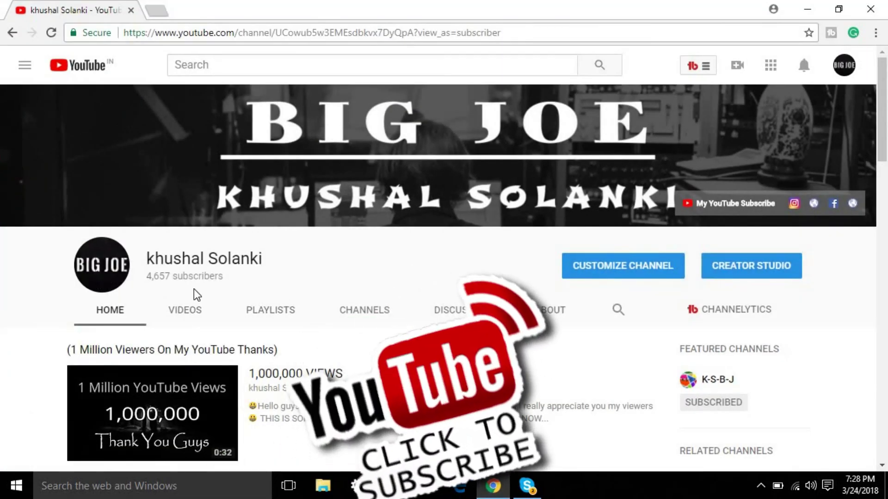
triple_click(145, 276)
left_click(146, 276)
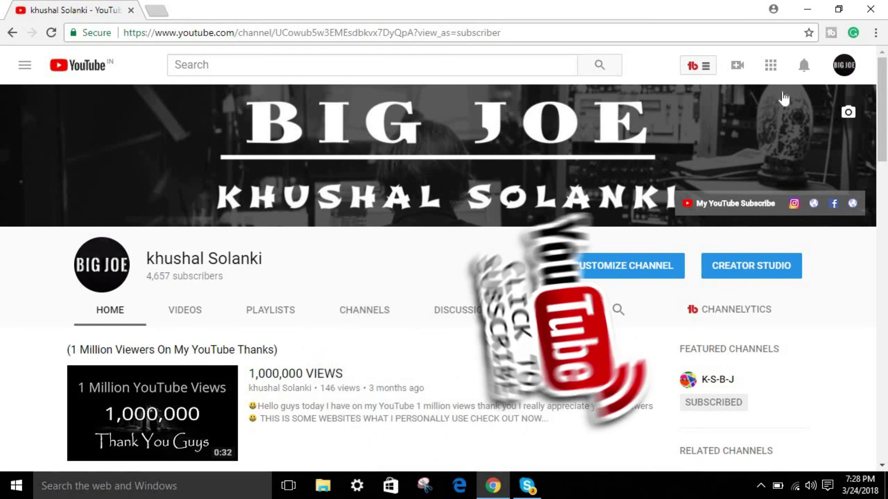
left_click(807, 9)
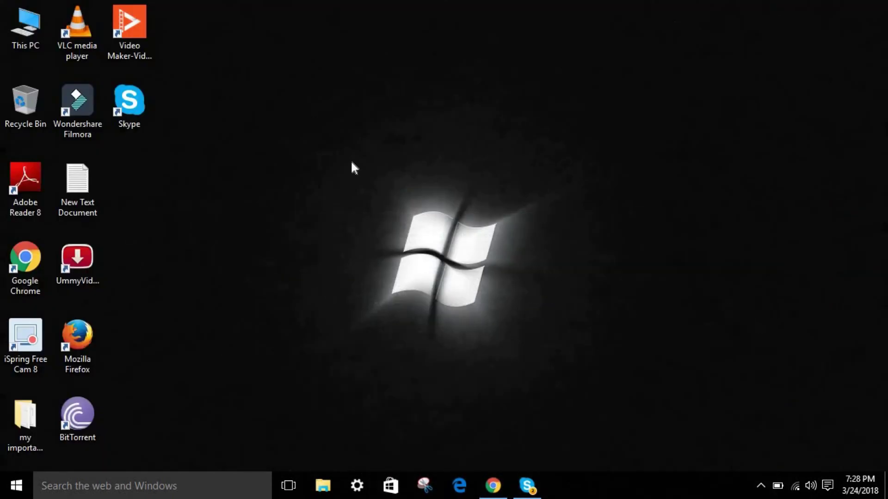